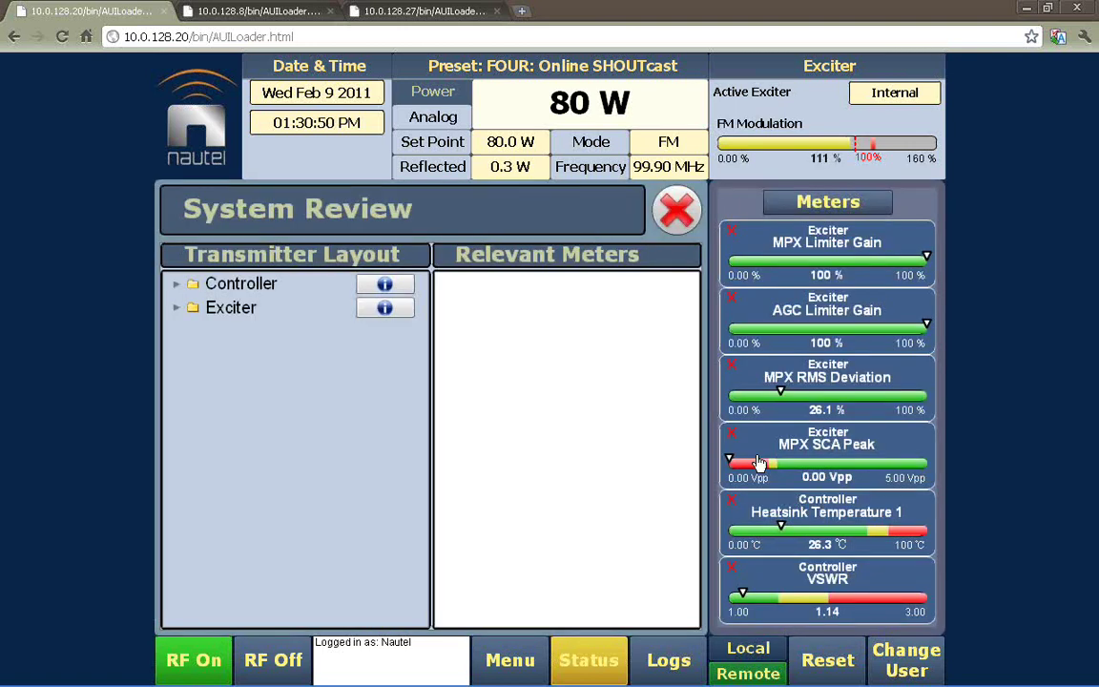
Step: Close System Review and open the Presets screen for FOUR: Online SHOUTcast
{"action": "left_click", "coordinate": [680, 211]}
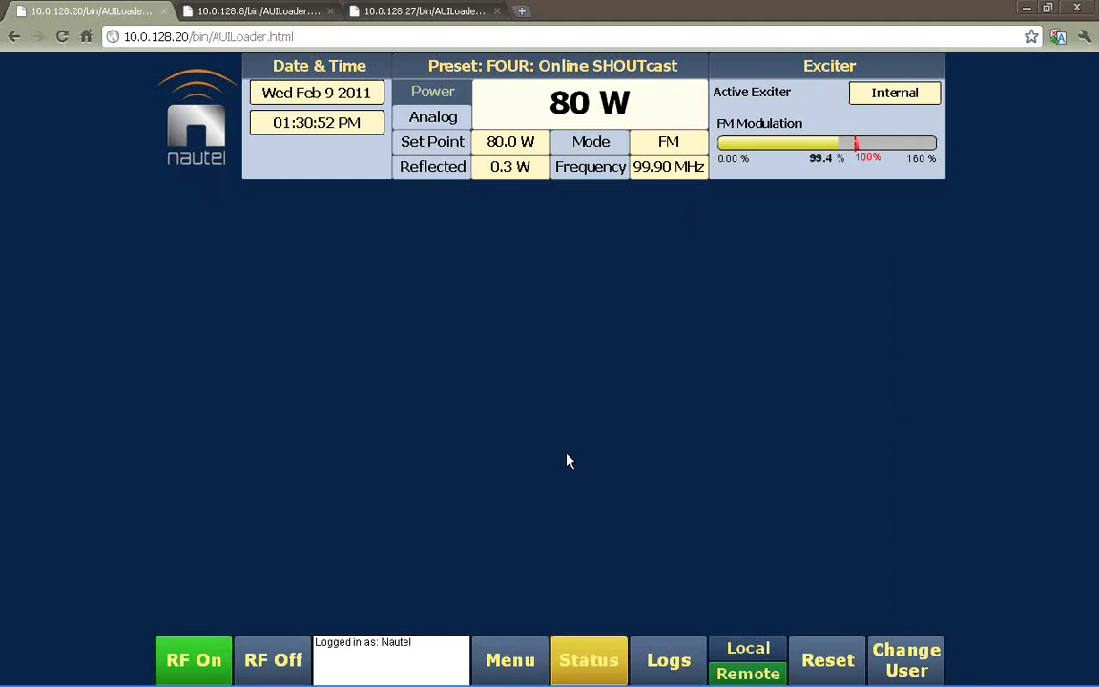
{"action": "left_click", "coordinate": [512, 660]}
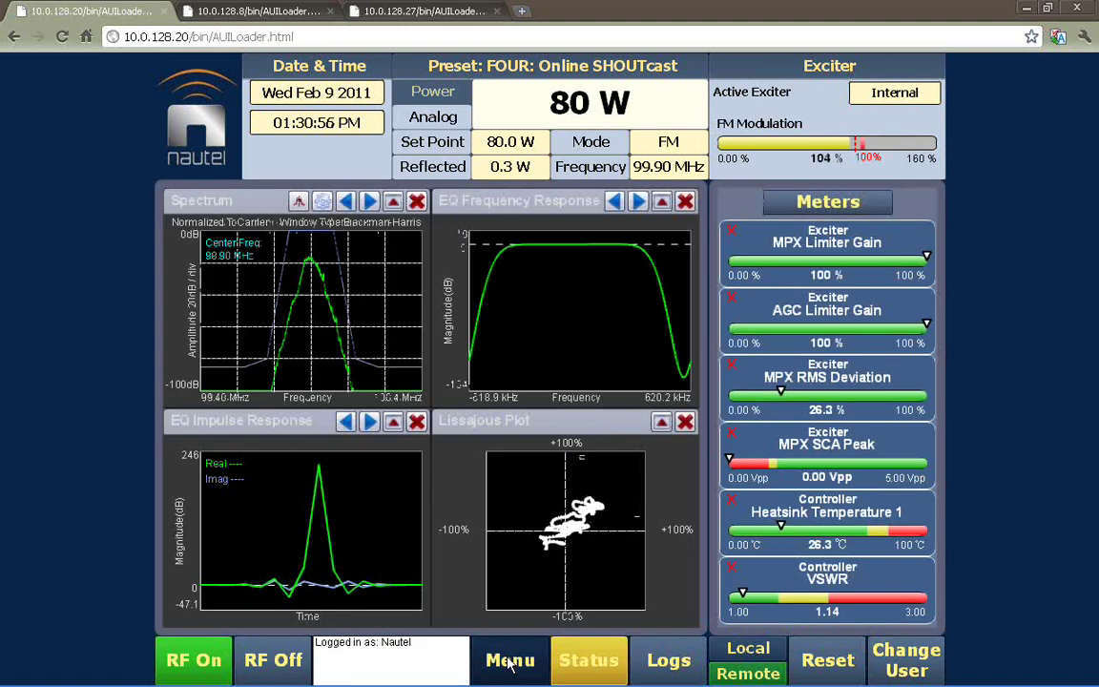
{"action": "left_click", "coordinate": [511, 660]}
{"action": "left_click", "coordinate": [565, 287]}
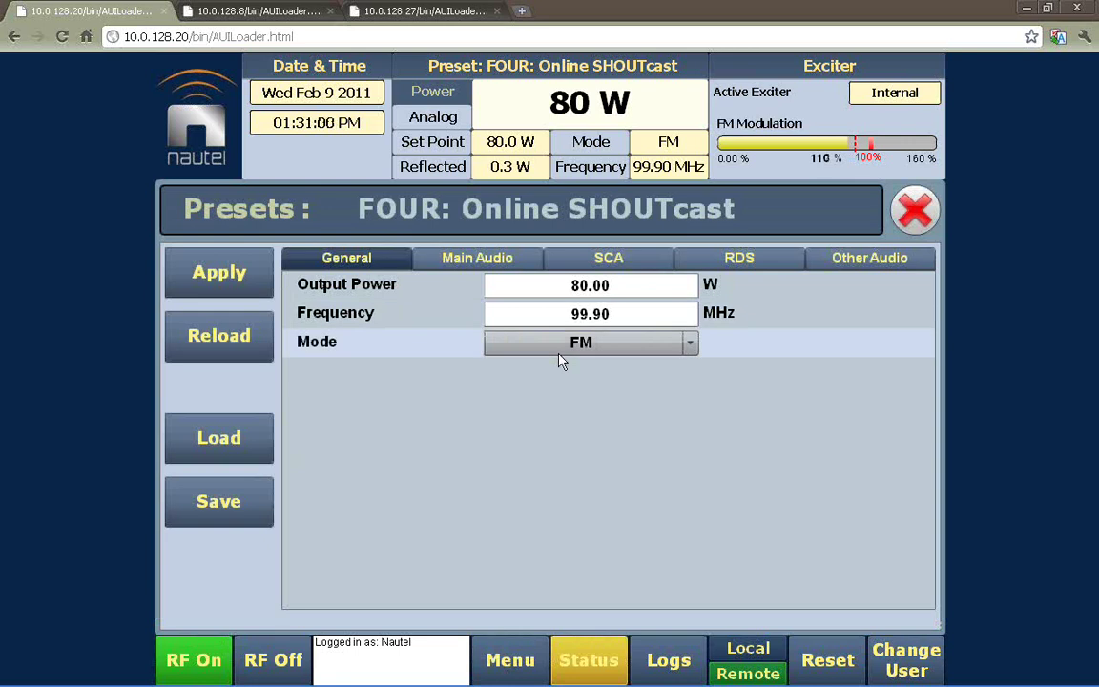
Step: Confirm the General settings: 80.00 W output power, 99.90 MHz frequency and FM mode
{"action": "left_click", "coordinate": [615, 286]}
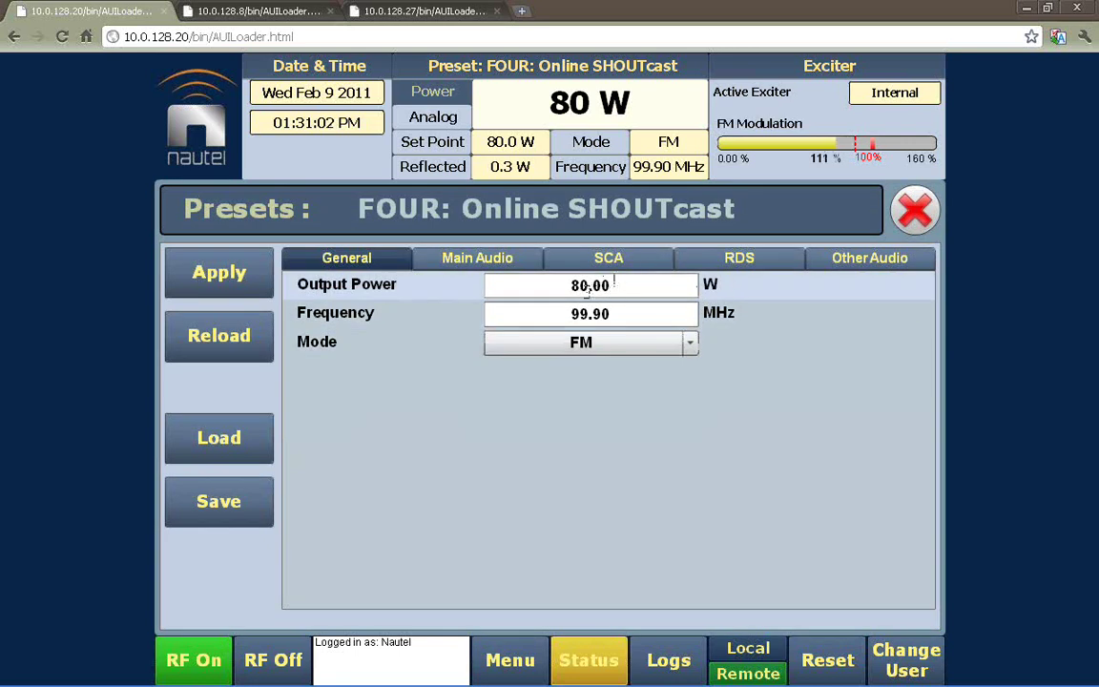
{"action": "left_click", "coordinate": [381, 254]}
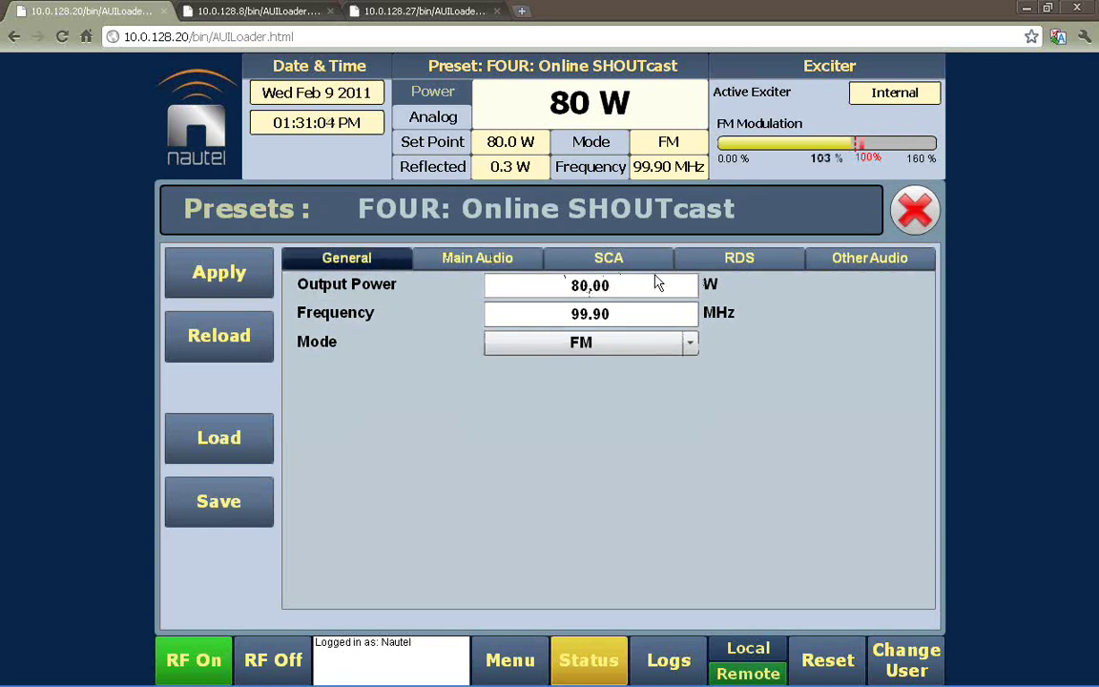
{"action": "left_click", "coordinate": [634, 314]}
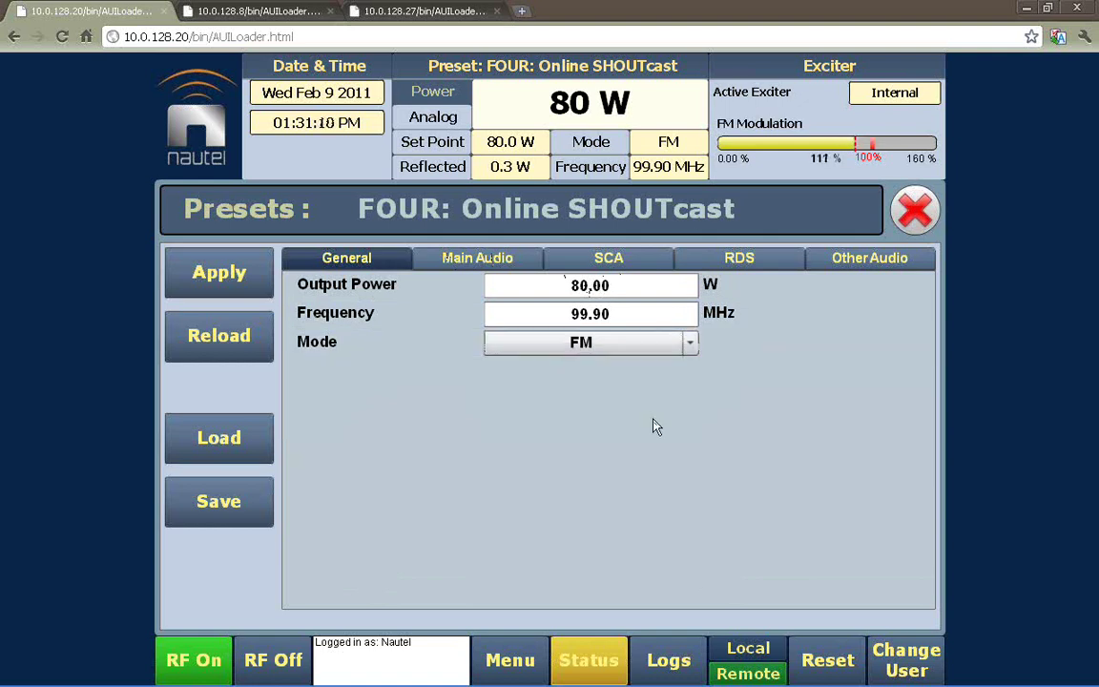
{"action": "left_click", "coordinate": [692, 346]}
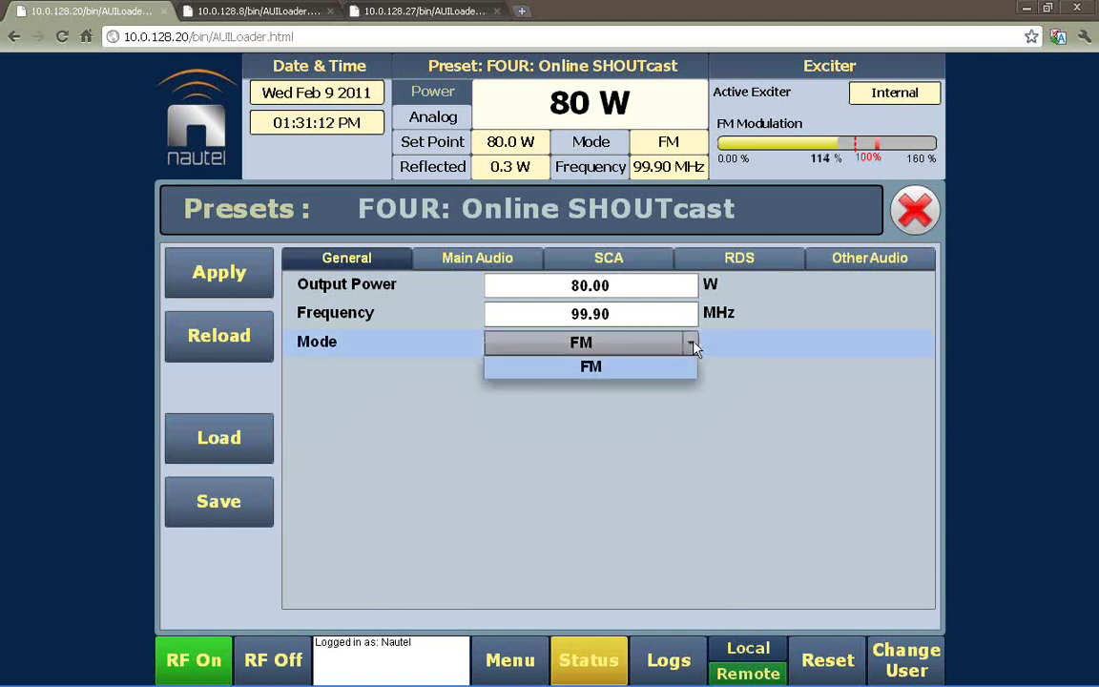
{"action": "left_click", "coordinate": [692, 345]}
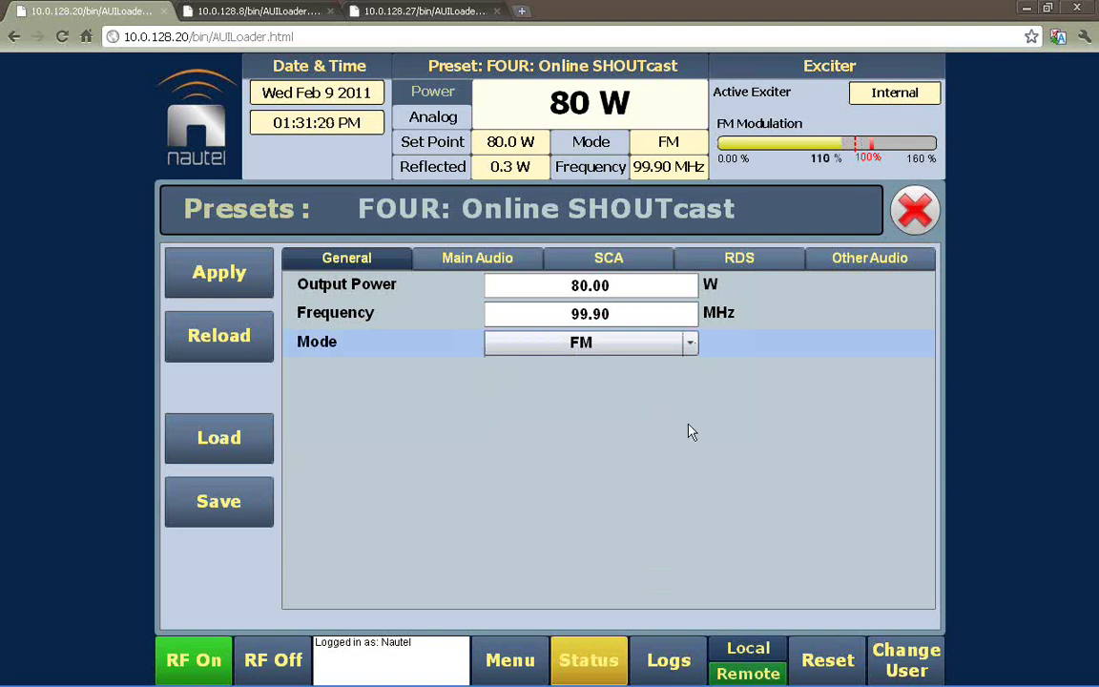
{"action": "left_click", "coordinate": [504, 269]}
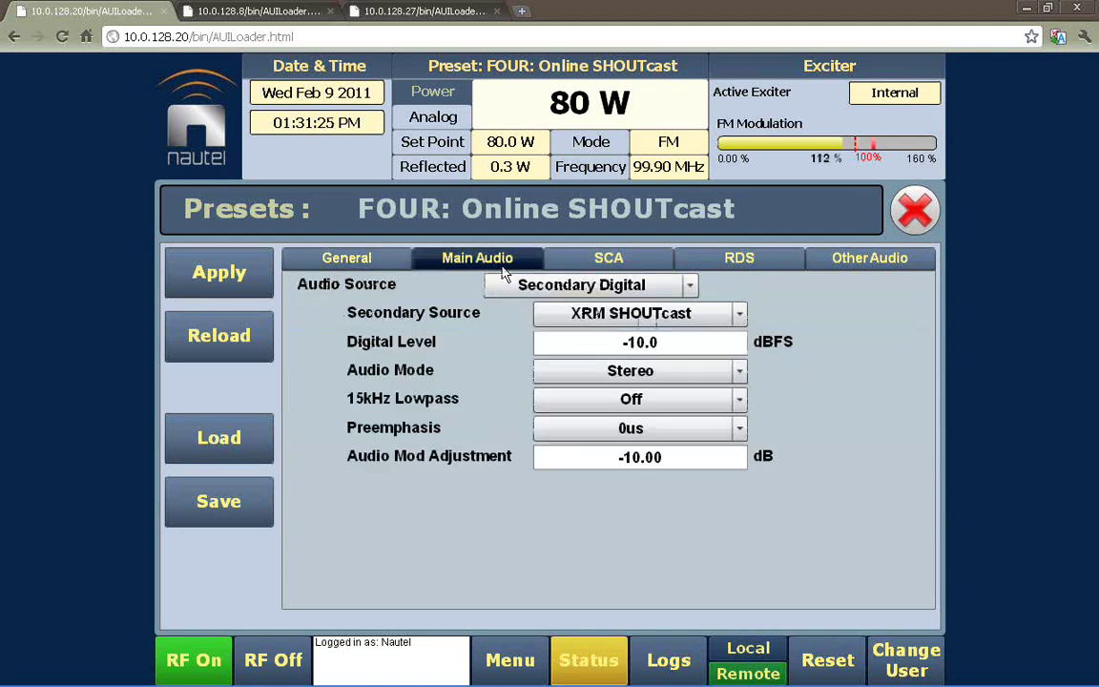
Step: Review Main Audio choices, keeping Secondary Digital source, Stereo mode and 0us preemphasis
{"action": "left_click", "coordinate": [691, 285]}
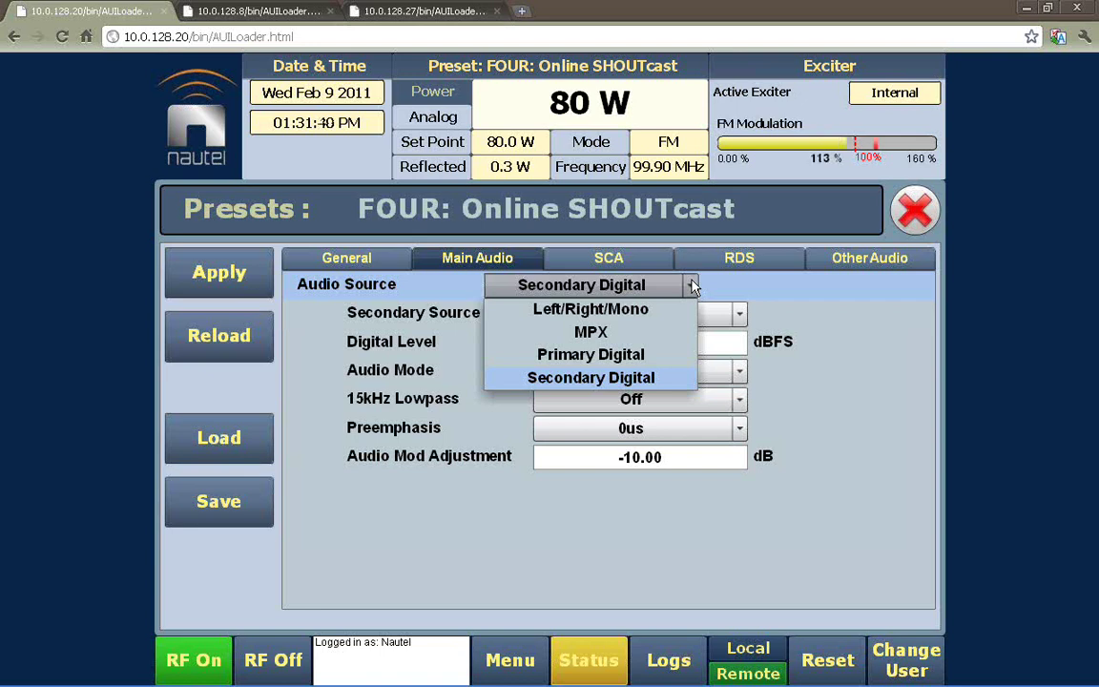
{"action": "left_click", "coordinate": [750, 283]}
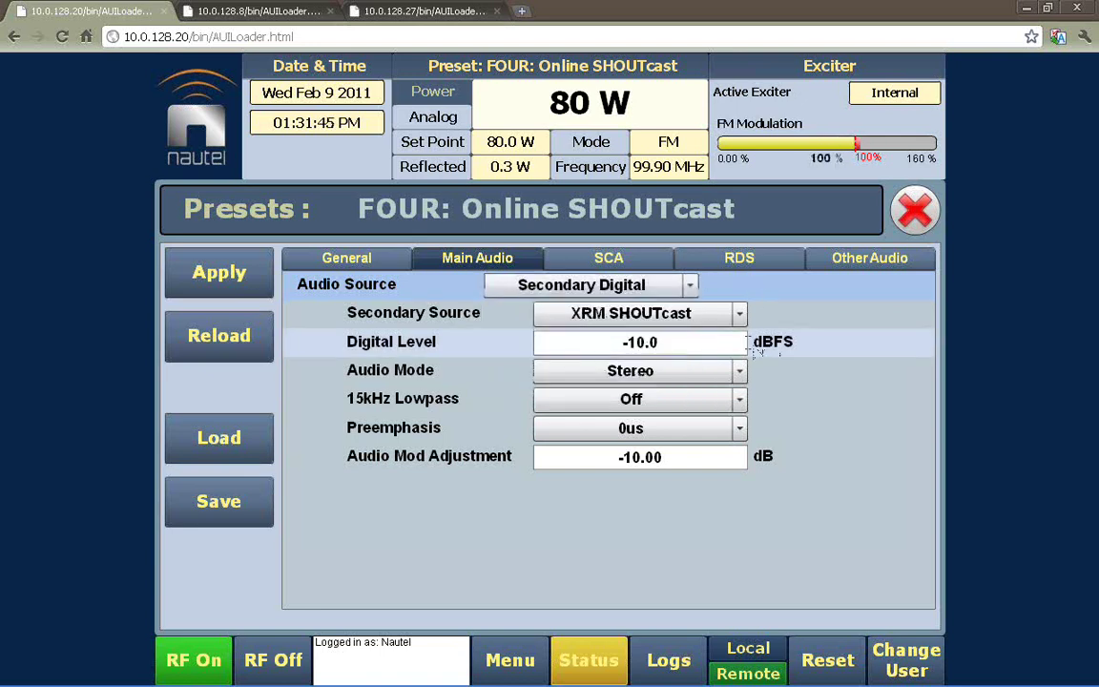
{"action": "left_click", "coordinate": [693, 384]}
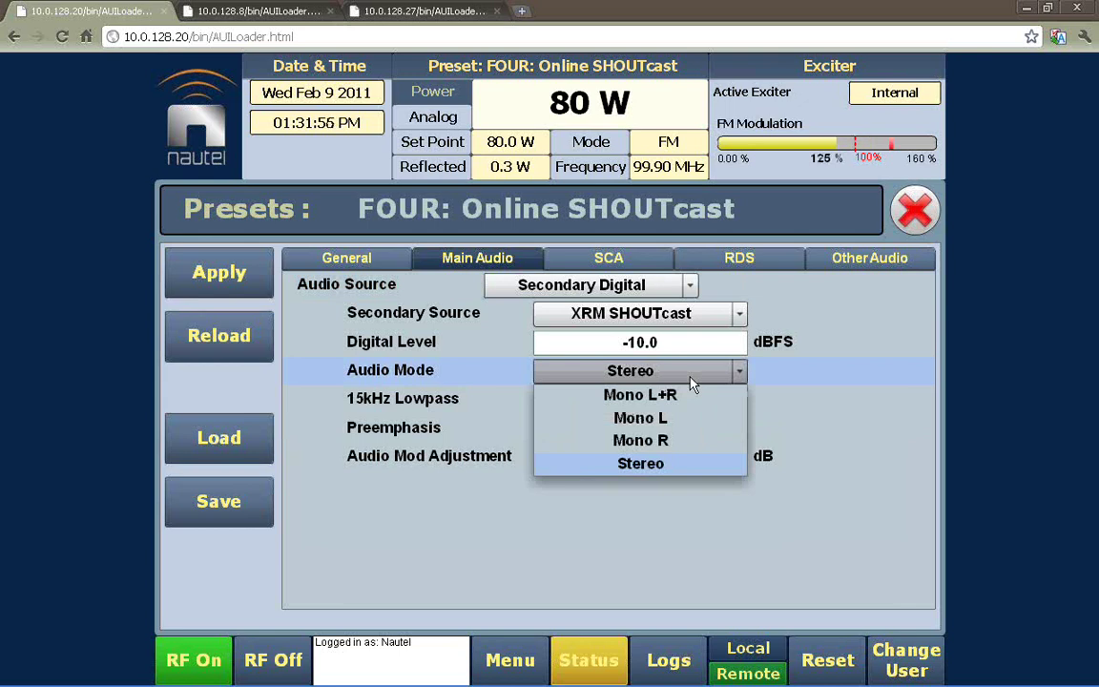
{"action": "left_click", "coordinate": [693, 379]}
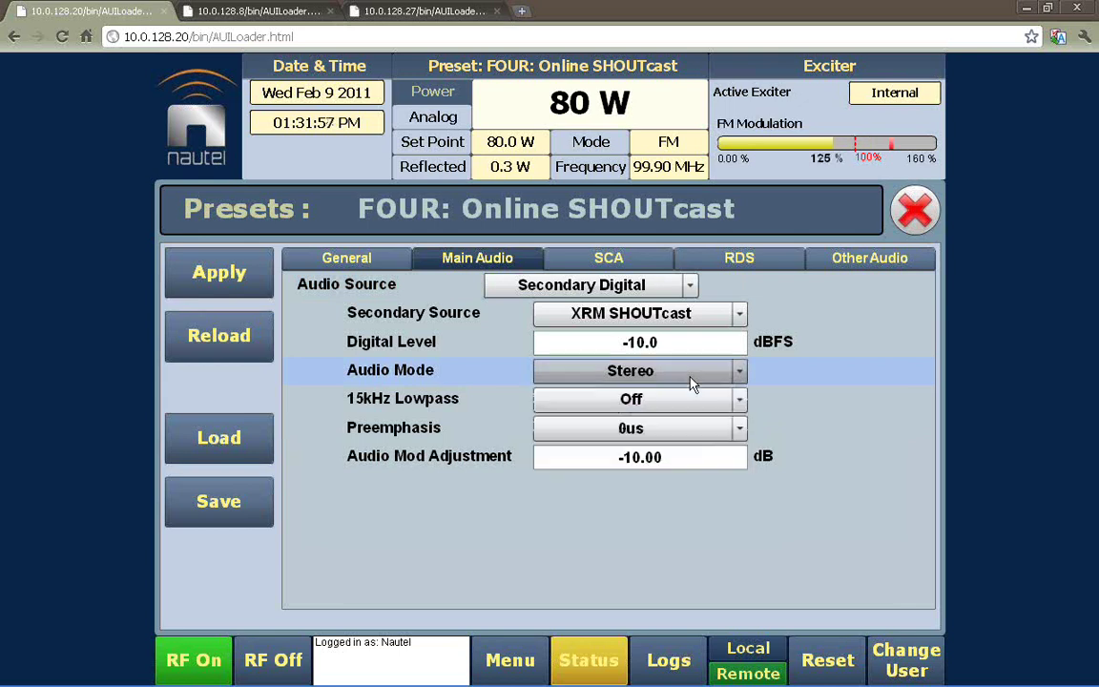
{"action": "left_click", "coordinate": [665, 429]}
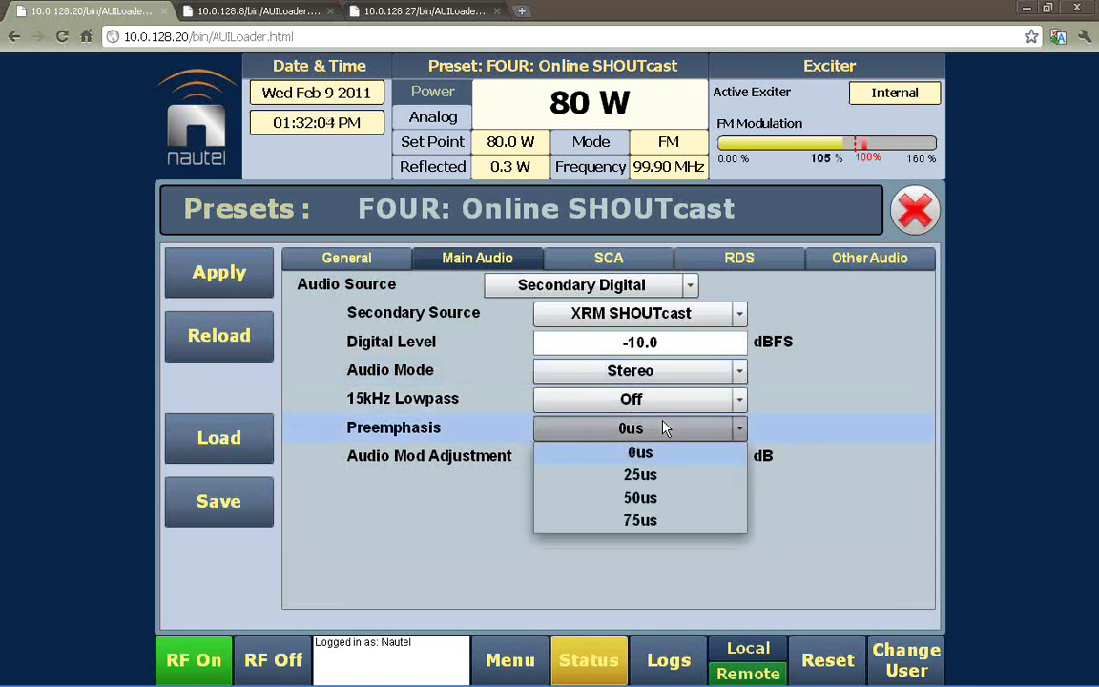
{"action": "left_click", "coordinate": [665, 428]}
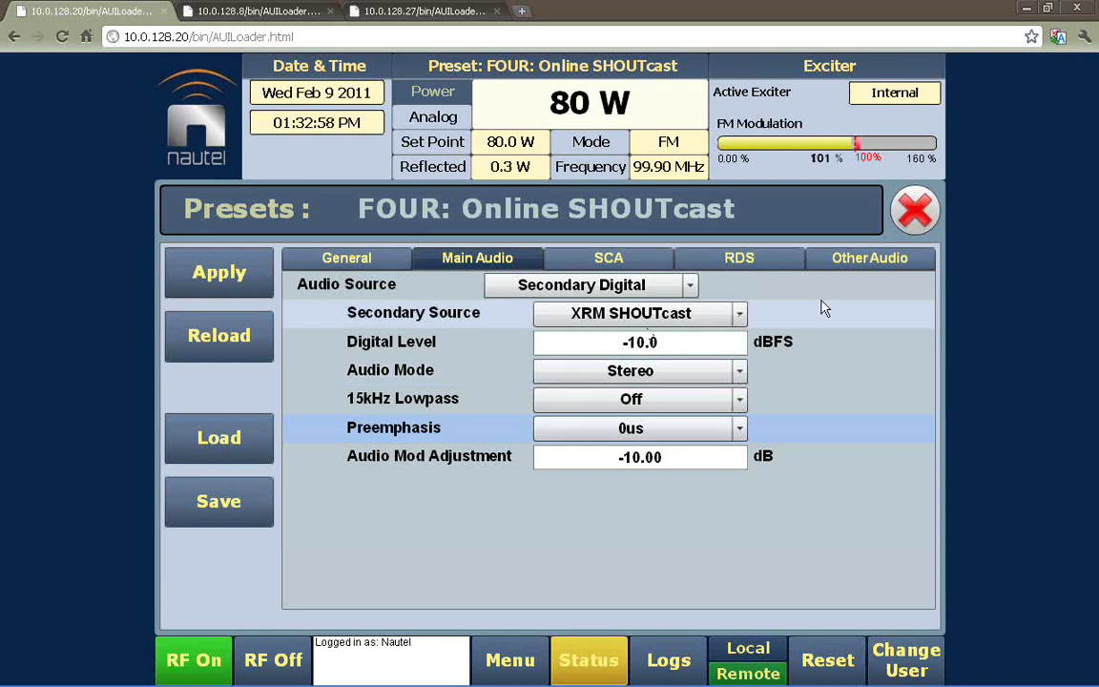
Step: Keep Secondary Source as XRM SHOUTcast, then review the SCA settings, all disabled with 0.0% reduction
{"action": "left_click", "coordinate": [736, 314]}
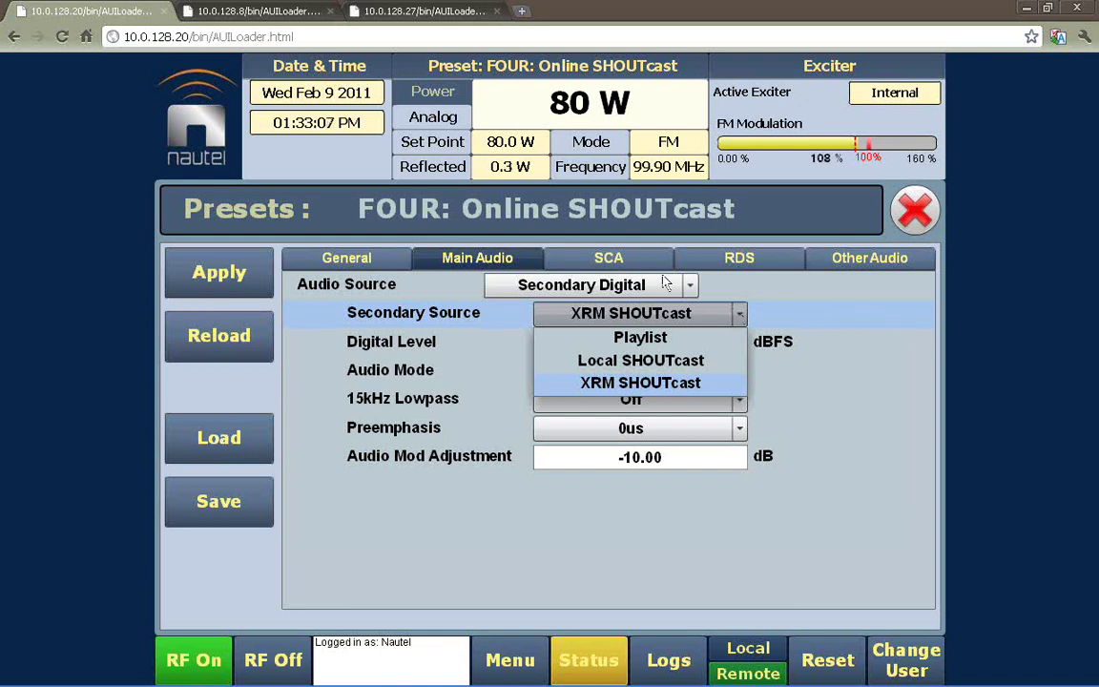
{"action": "left_click", "coordinate": [616, 260]}
{"action": "left_click", "coordinate": [616, 259]}
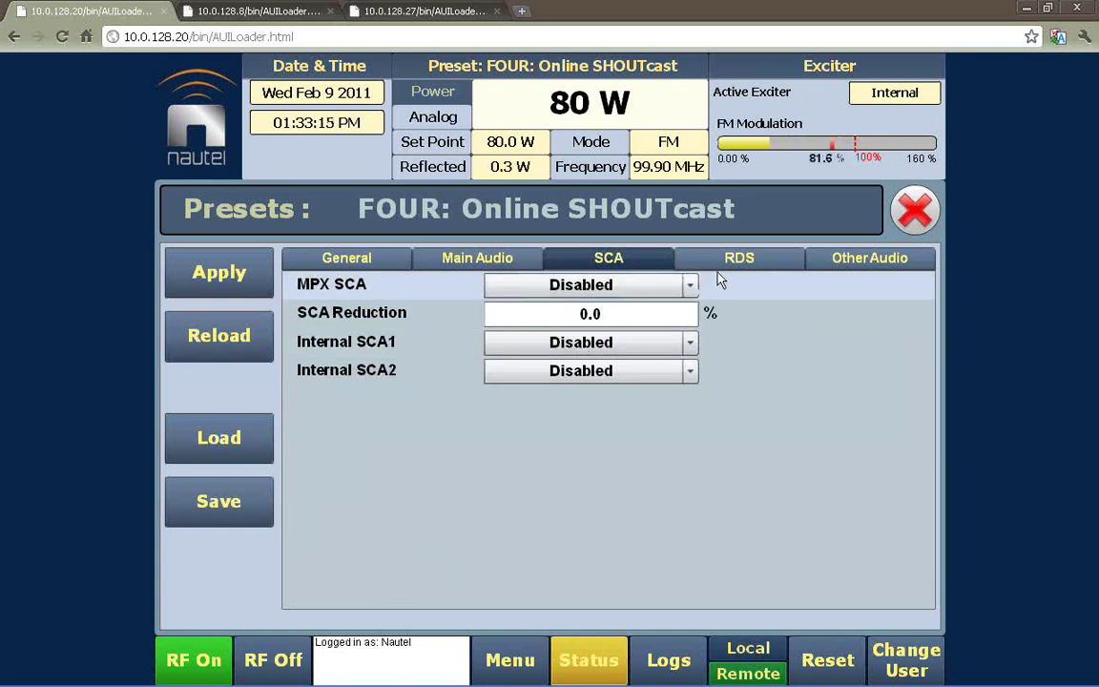
Step: Browse the preset's RDS settings and keep Internal as the data source
{"action": "left_click", "coordinate": [749, 263]}
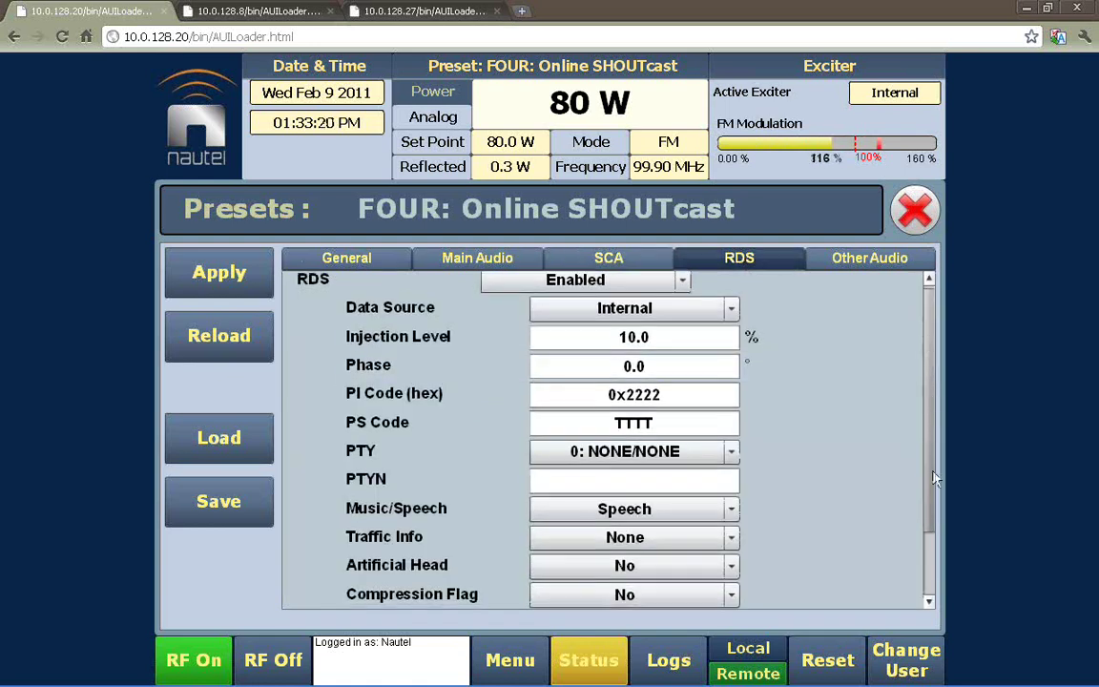
{"action": "scroll", "coordinate": [763, 429], "scroll_direction": "down", "scroll_amount": 1}
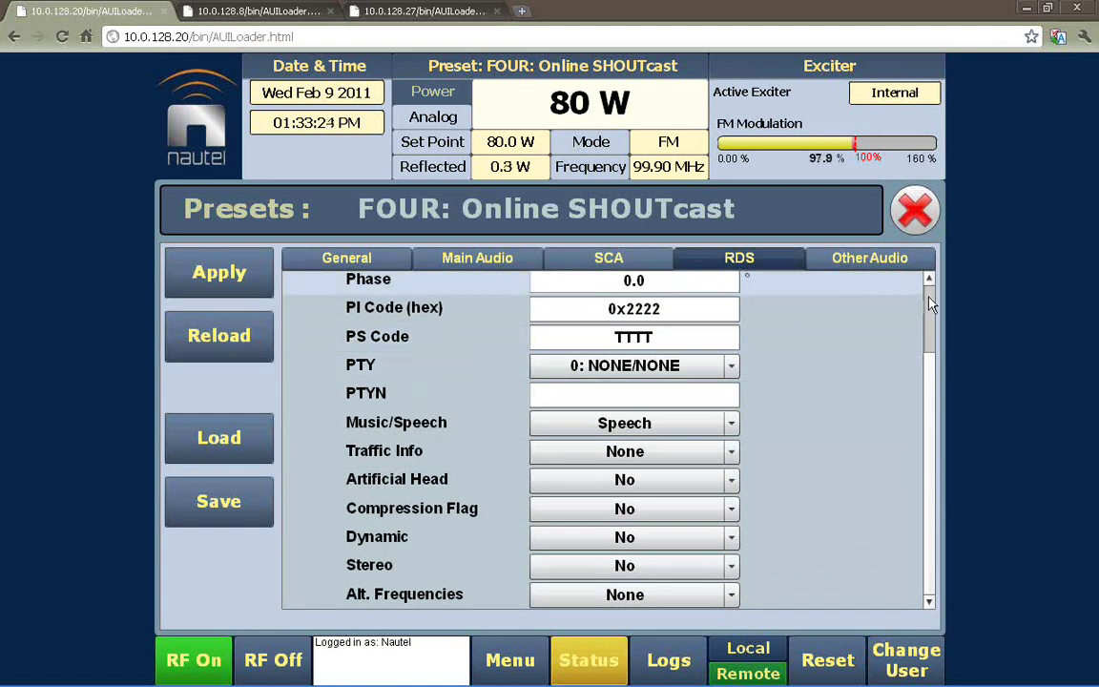
{"action": "scroll", "coordinate": [930, 303], "scroll_direction": "up", "scroll_amount": 1}
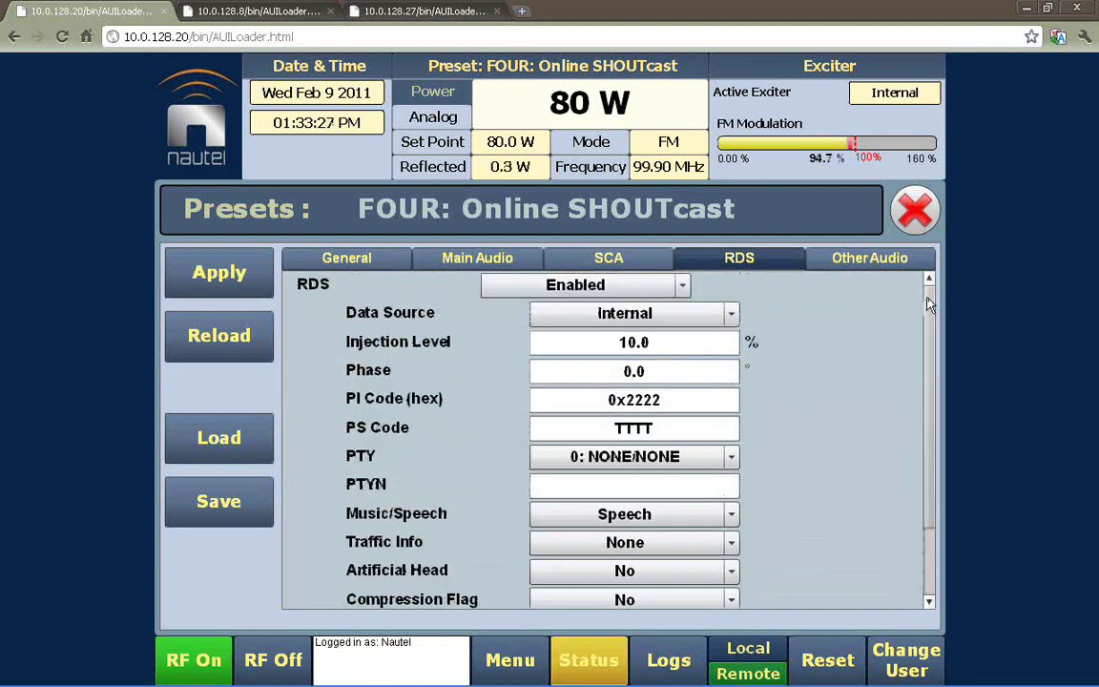
{"action": "left_click", "coordinate": [732, 316]}
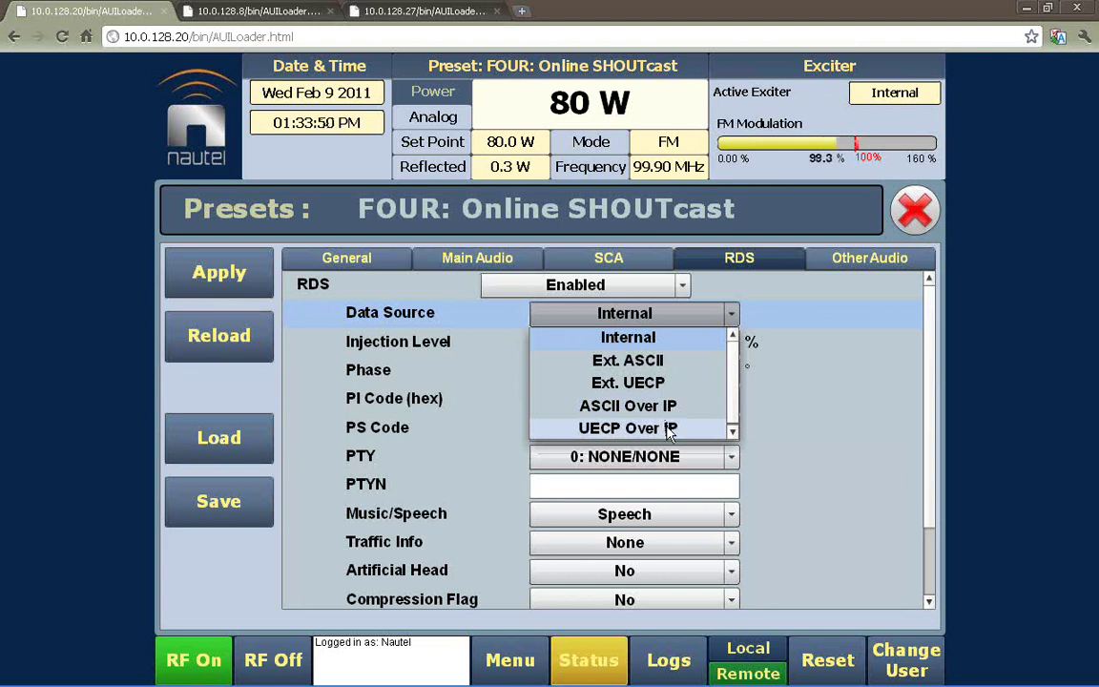
{"action": "left_click", "coordinate": [840, 408]}
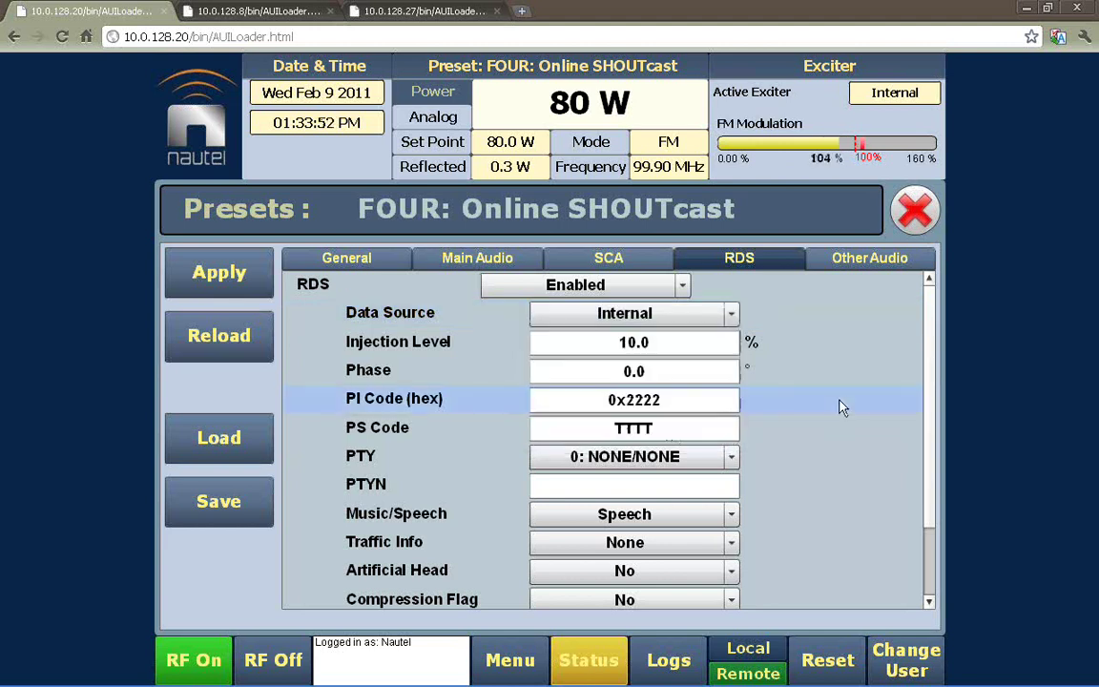
Step: Confirm Music/Speech stays Speech, with Traffic Info and Alt. Frequencies at None
{"action": "left_click", "coordinate": [732, 518]}
{"action": "left_click", "coordinate": [732, 537]}
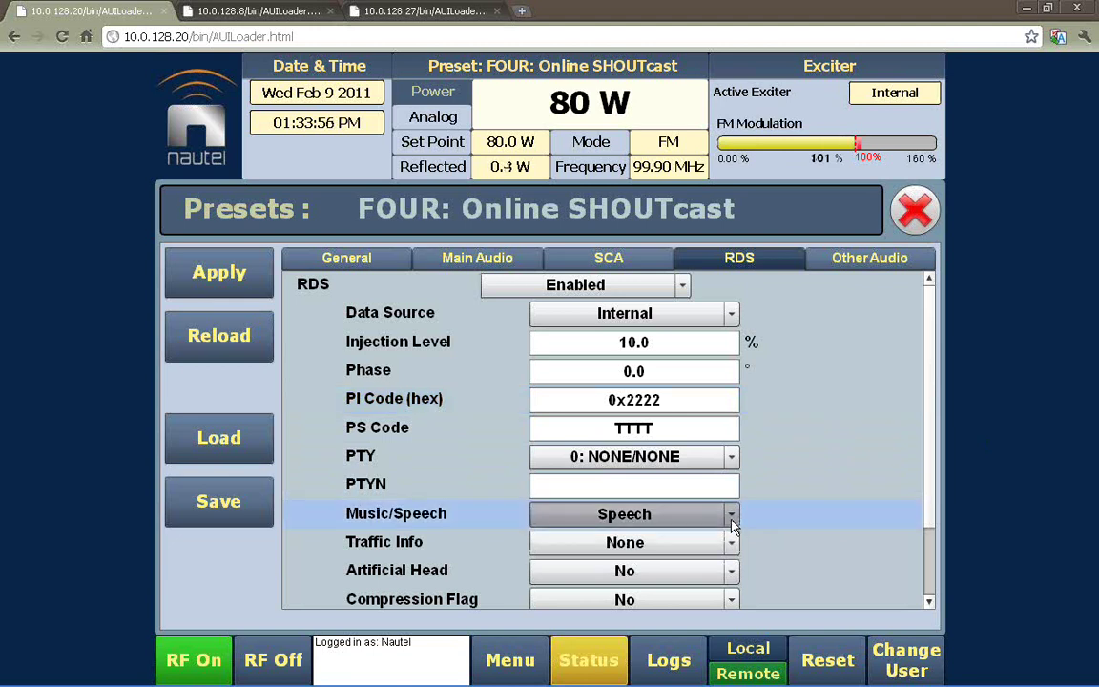
{"action": "left_click", "coordinate": [734, 546]}
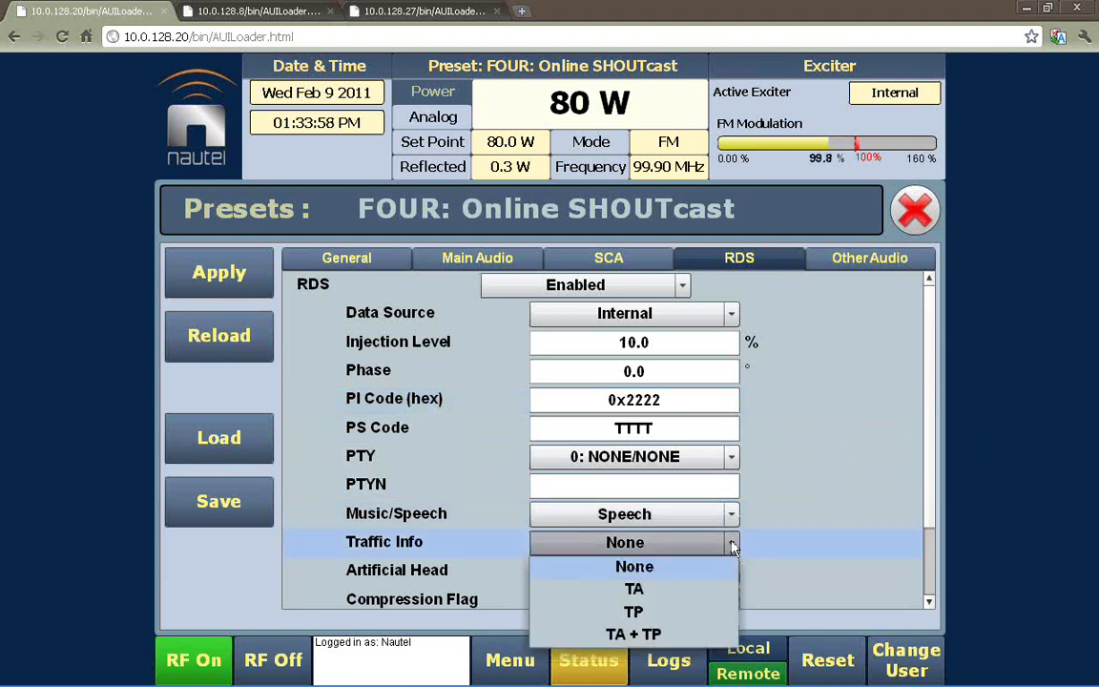
{"action": "left_click", "coordinate": [768, 545]}
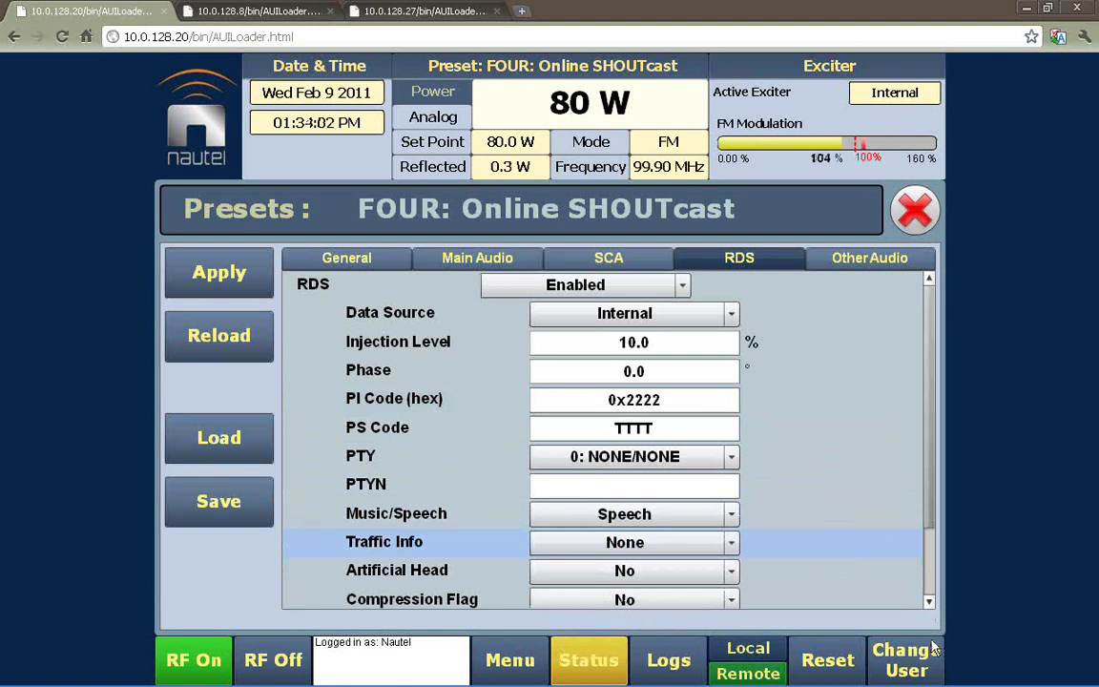
{"action": "scroll", "coordinate": [830, 544], "scroll_direction": "down", "scroll_amount": 3}
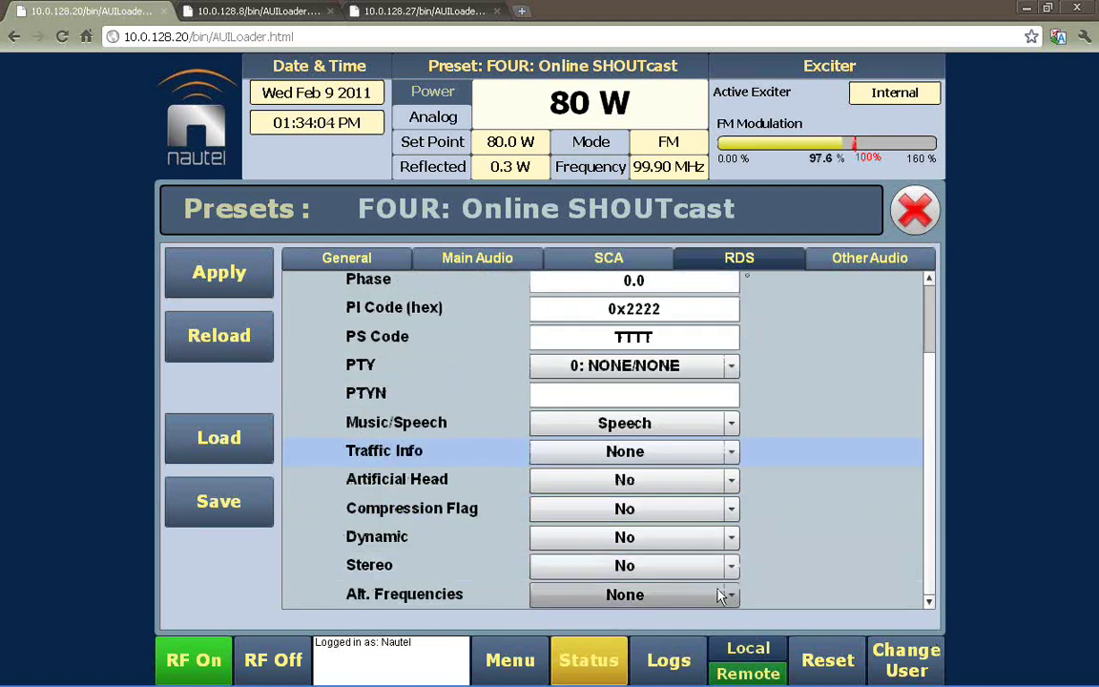
{"action": "left_click", "coordinate": [732, 596]}
{"action": "left_click", "coordinate": [731, 599]}
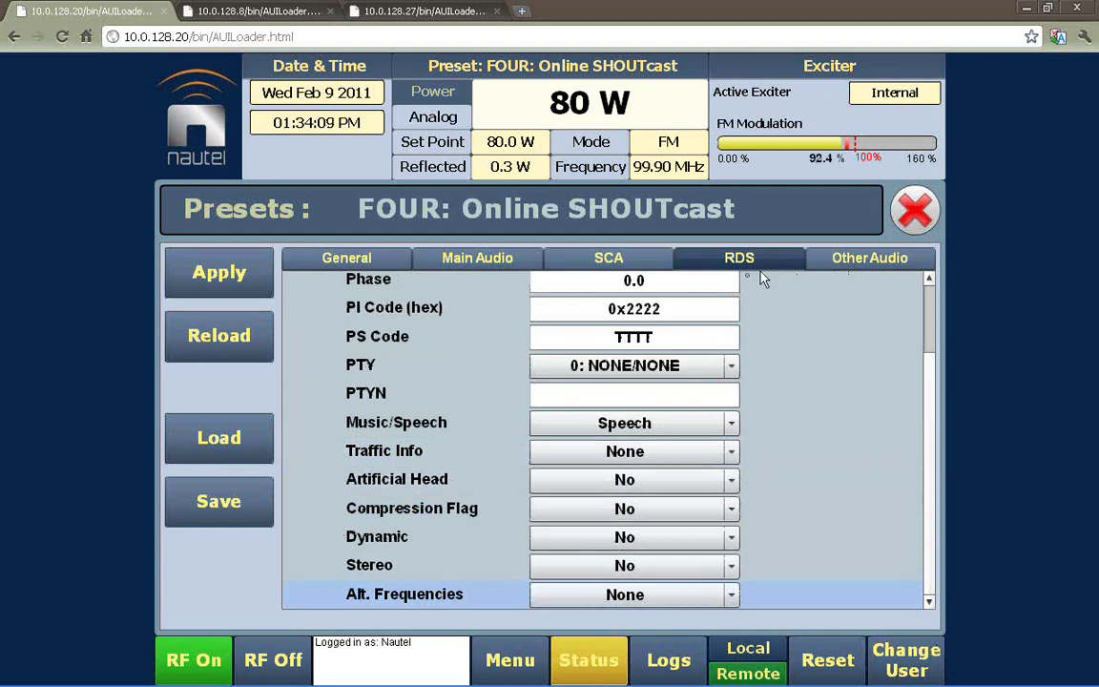
Step: Review the Other Audio Pilot Level and keep Pilot 1PPS Sync Off
{"action": "left_click", "coordinate": [870, 267]}
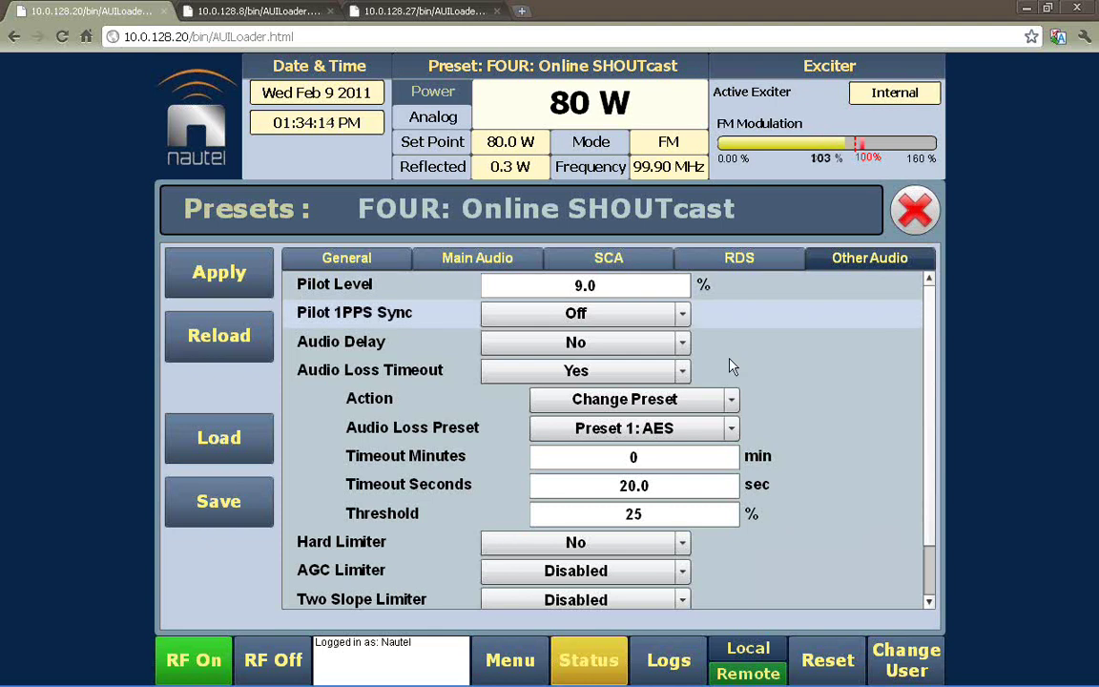
{"action": "left_click", "coordinate": [601, 284]}
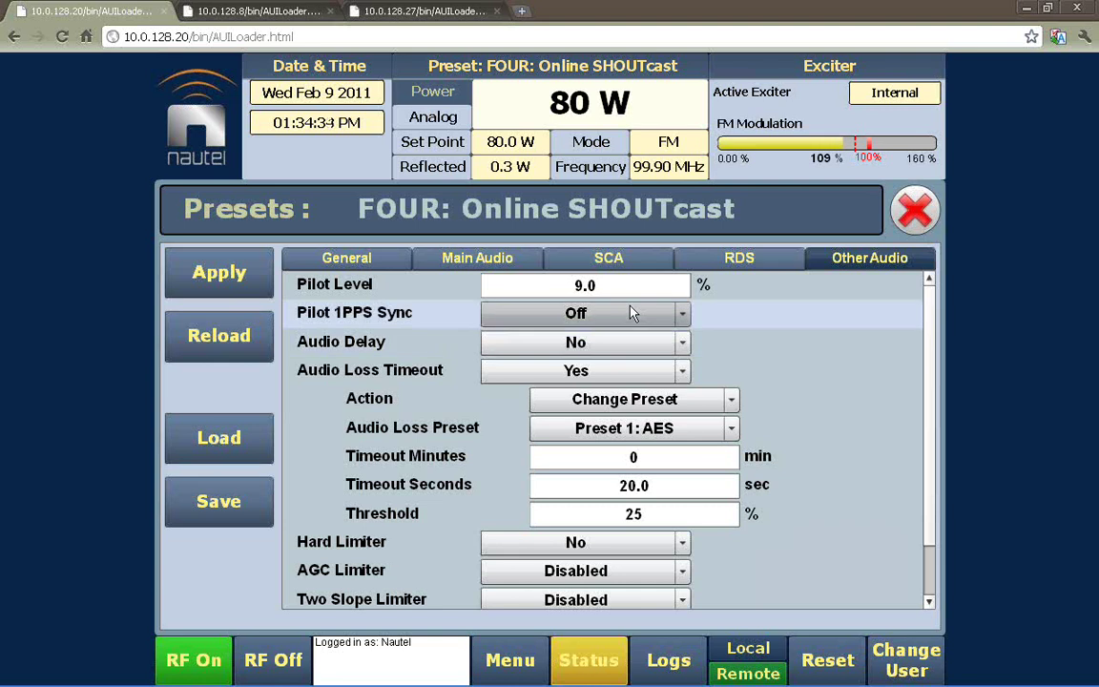
{"action": "left_click", "coordinate": [630, 313]}
{"action": "left_click", "coordinate": [629, 313]}
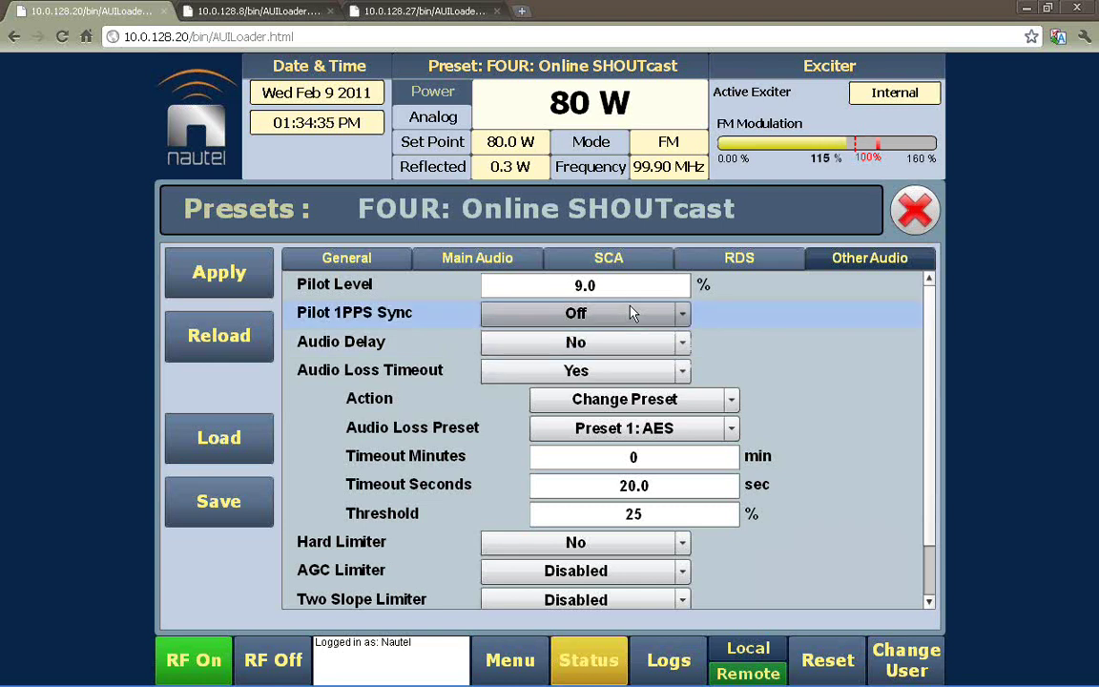
Step: Set Audio Delay to Yes and select the 0.000 ms delay field
{"action": "left_click", "coordinate": [659, 345]}
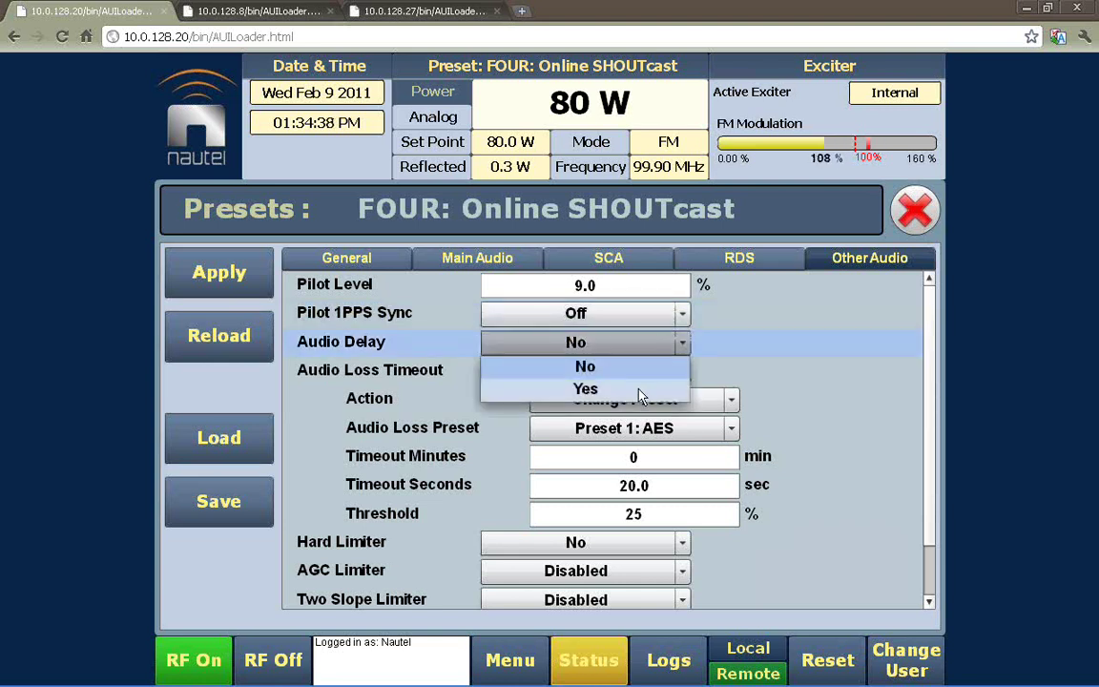
{"action": "left_click", "coordinate": [641, 390]}
{"action": "left_click", "coordinate": [680, 371]}
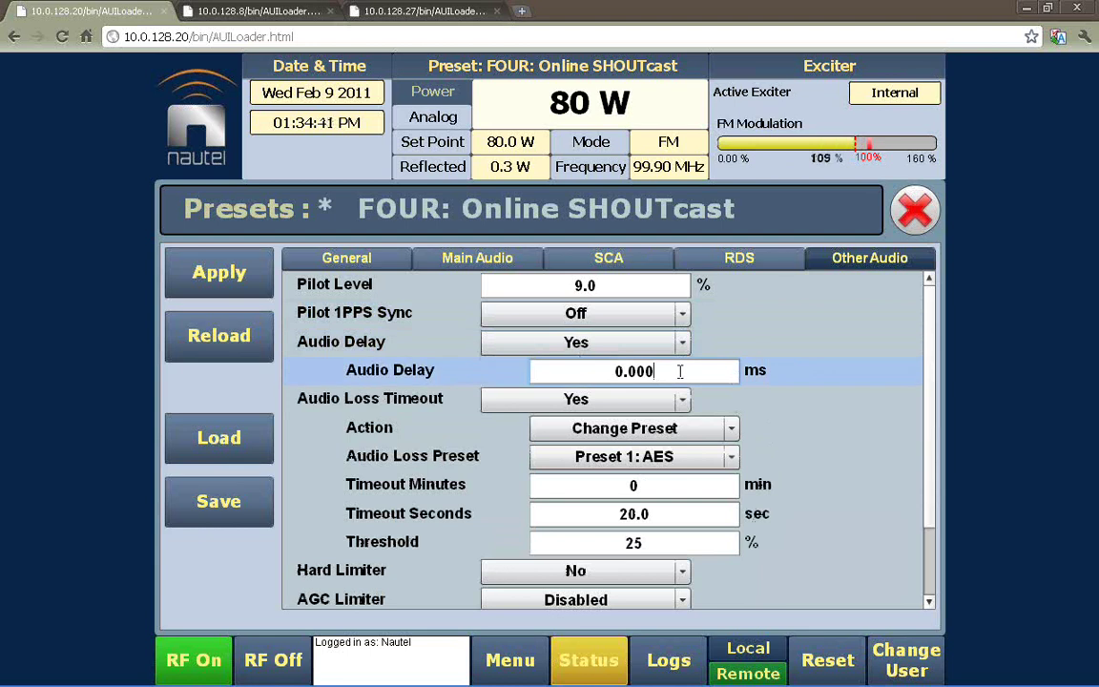